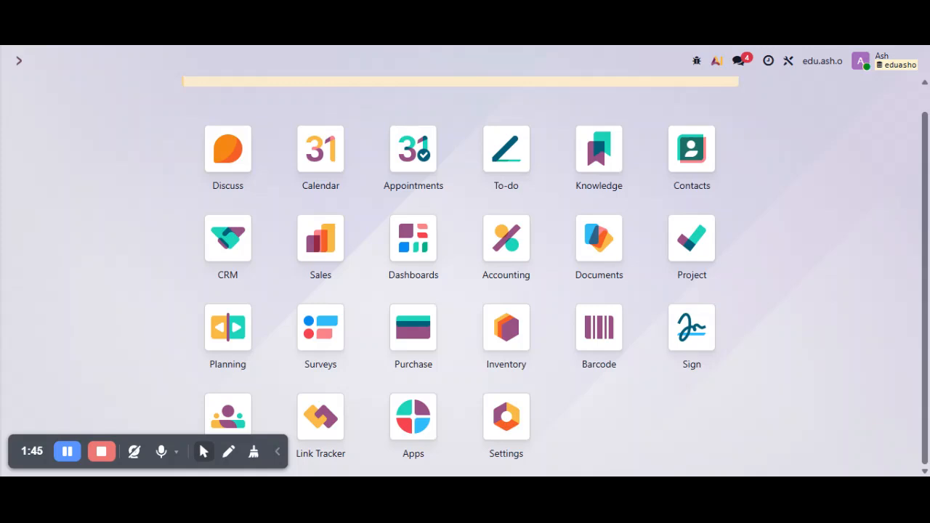
Open a new contact form from Contacts in Studio and review its fields and the available field types.
text(cont)
key(Return)
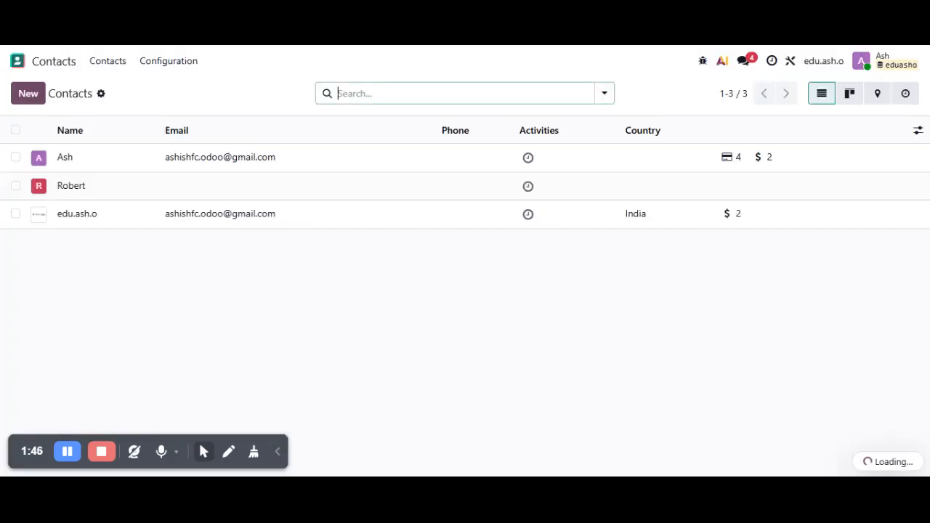
click(27, 95)
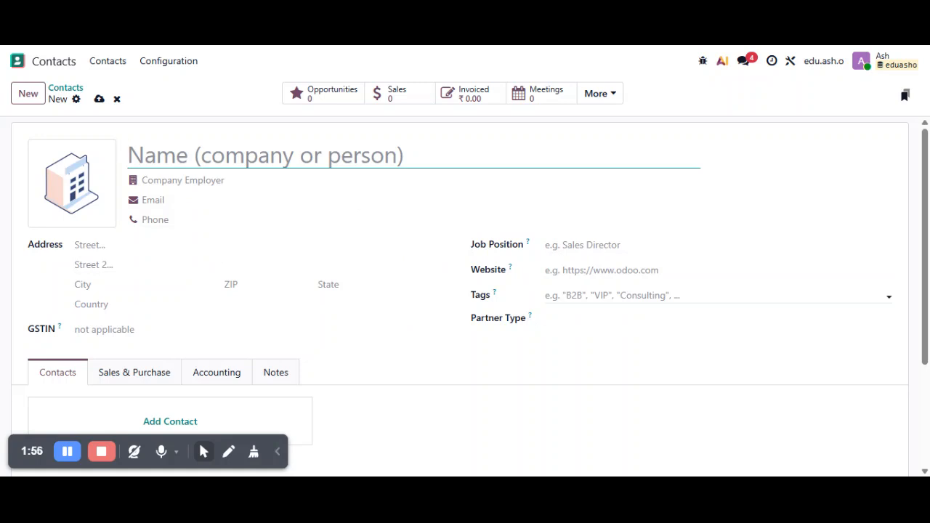
click(791, 62)
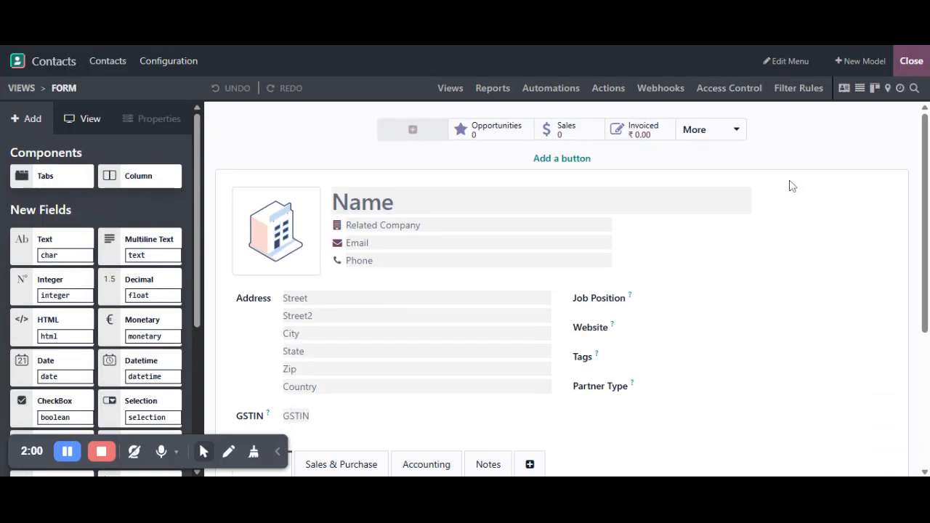
scroll(645, 284, down, 2)
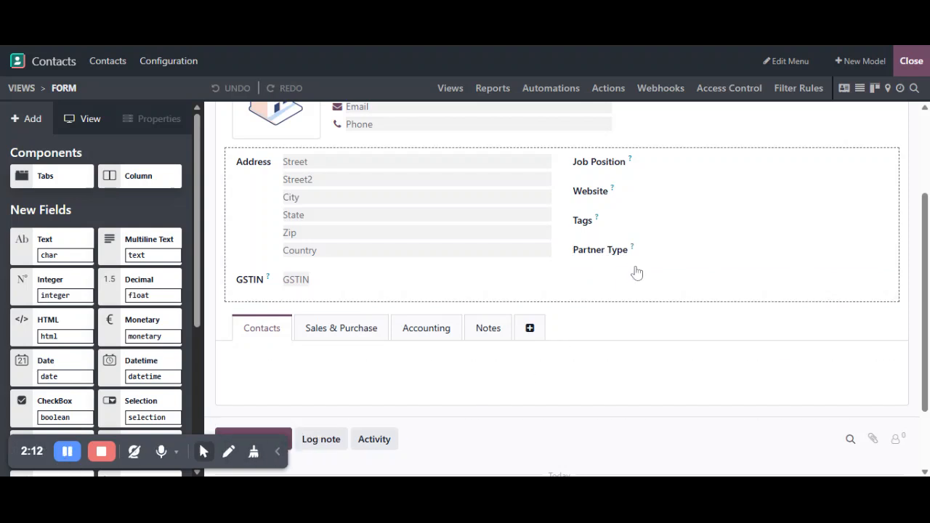
scroll(143, 373, down, 2)
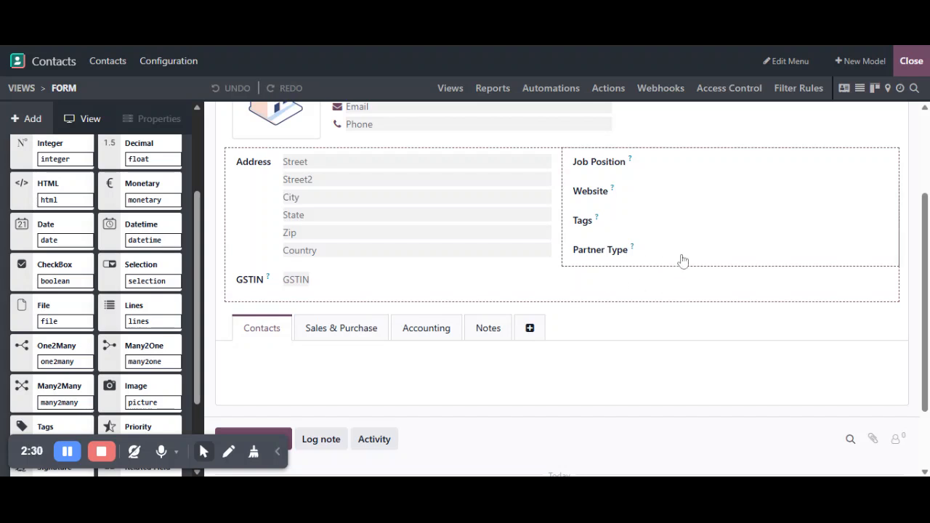
click(911, 61)
View the Partner Type choices on the contact form and inspect that field's properties and technical name in Studio.
click(701, 318)
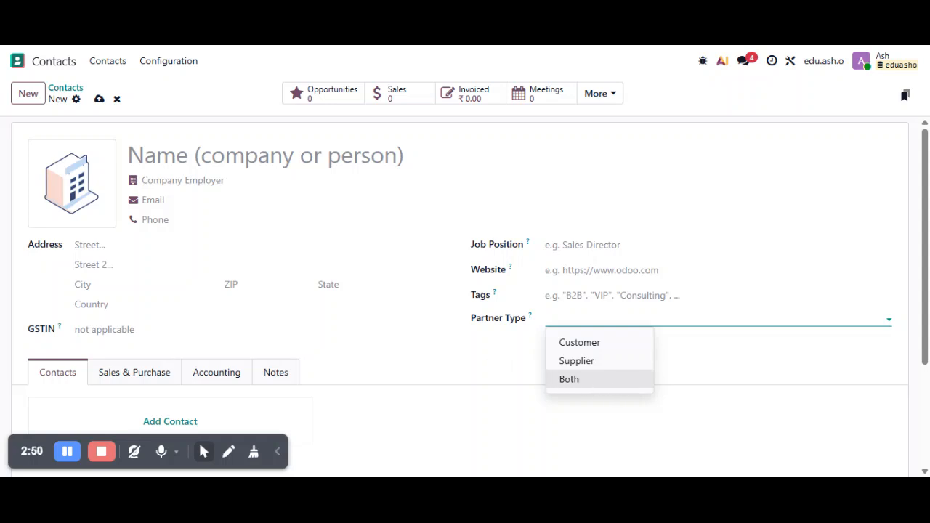
click(787, 66)
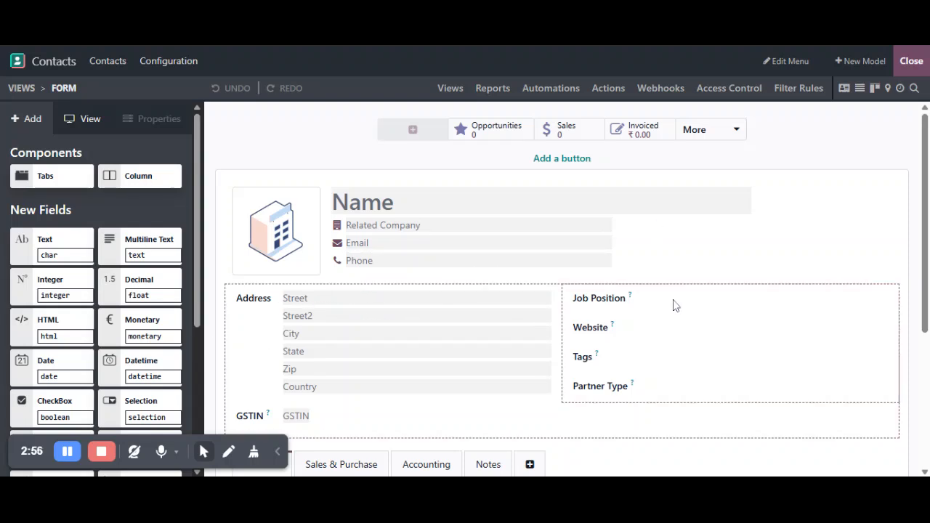
click(607, 386)
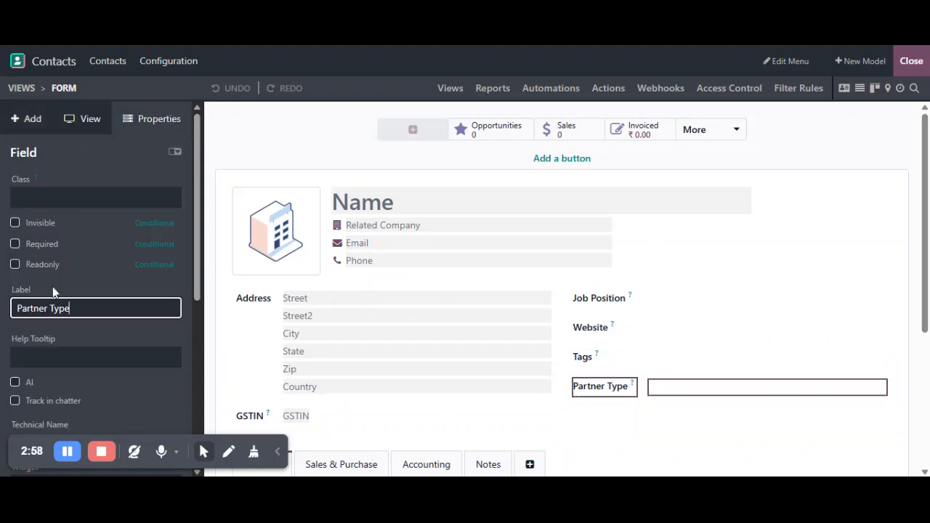
scroll(59, 285, down, 3)
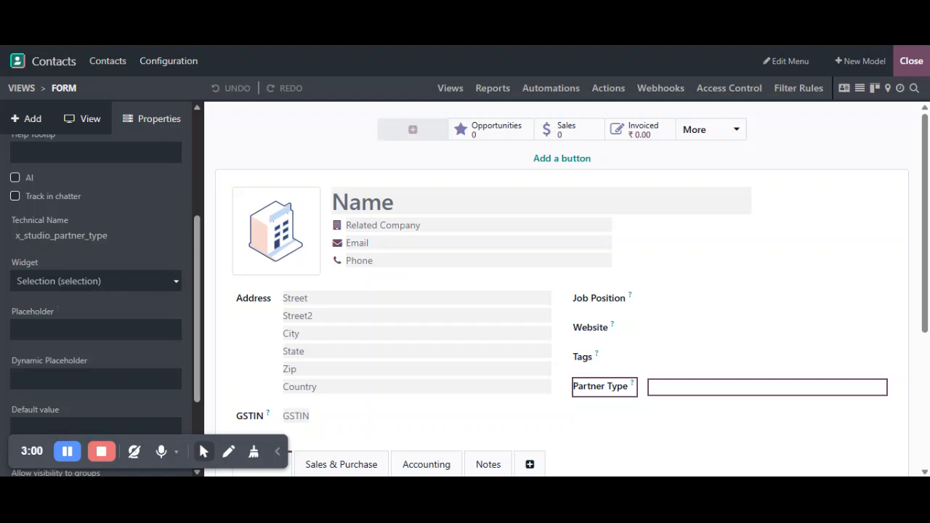
scroll(58, 285, down, 2)
scroll(59, 285, up, 3)
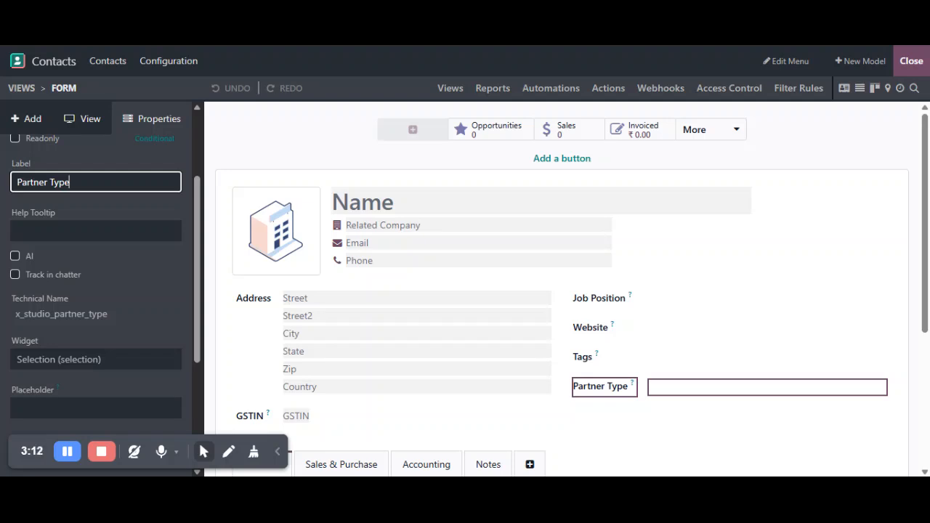
drag(119, 318, 13, 321)
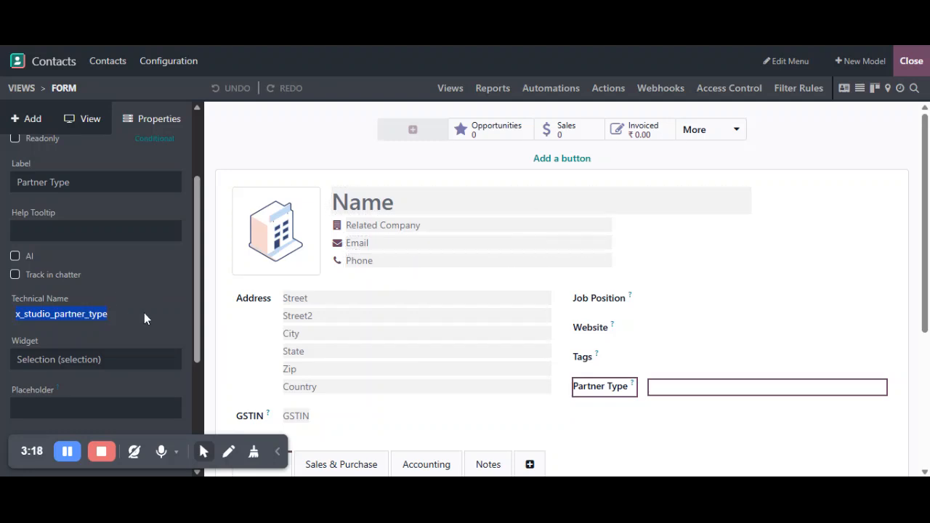
click(910, 61)
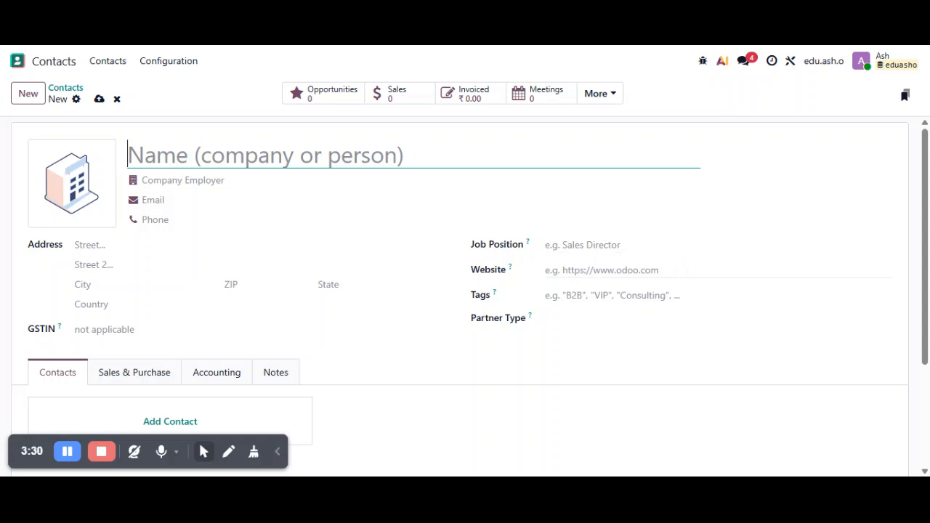
Discard the blank contact, view the Partner Type choices on another new contact form, and discard that one too.
mouse_move(530, 318)
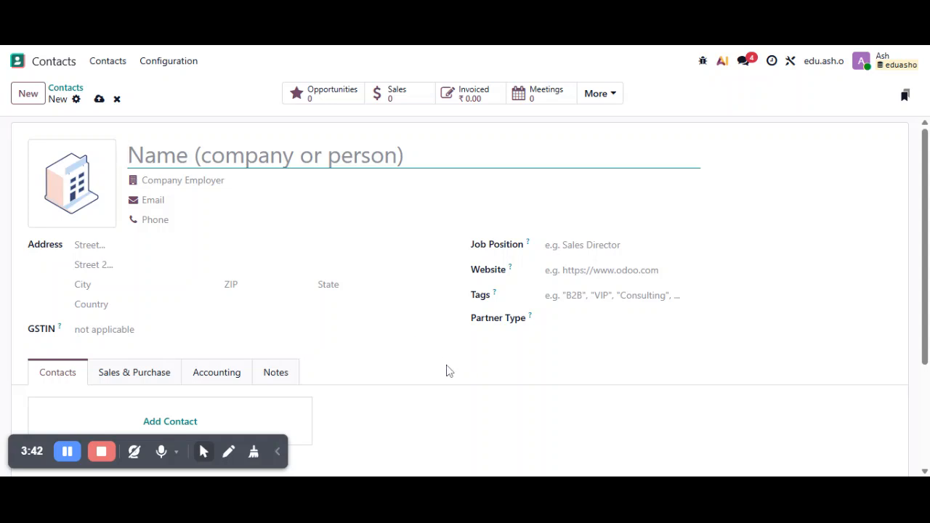
click(117, 100)
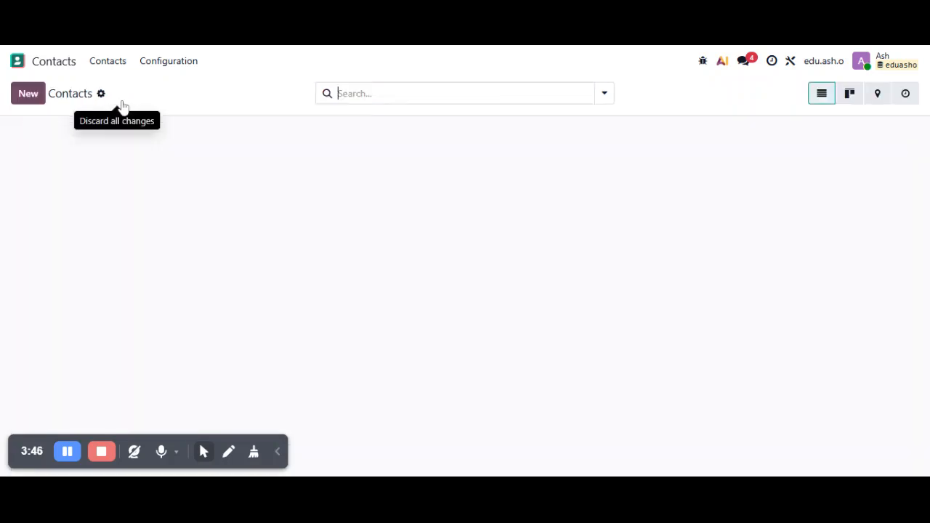
click(32, 98)
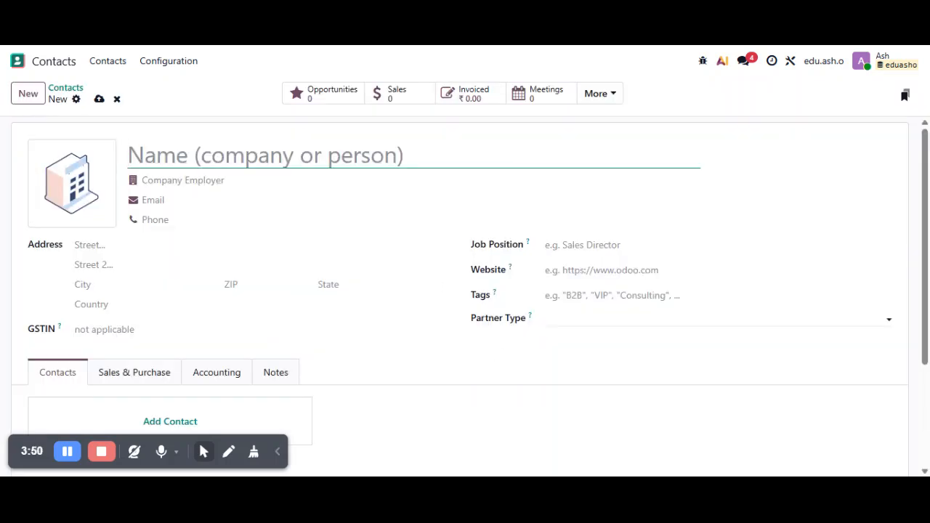
click(560, 319)
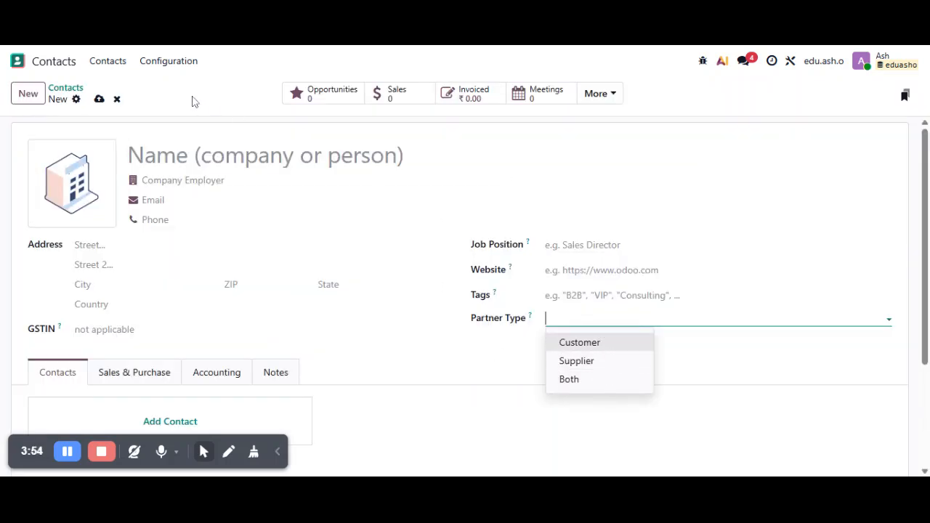
click(117, 100)
Open a new quotation form from Sales in Studio.
click(48, 63)
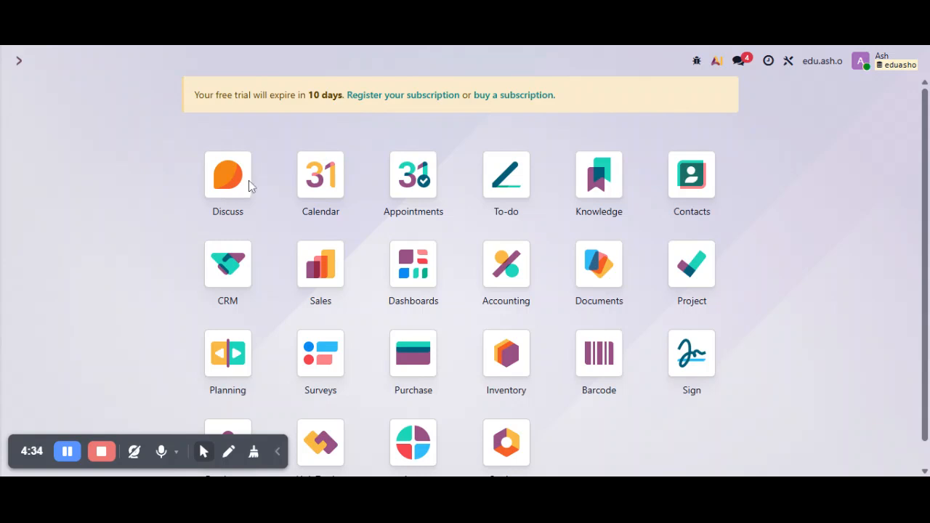
click(314, 271)
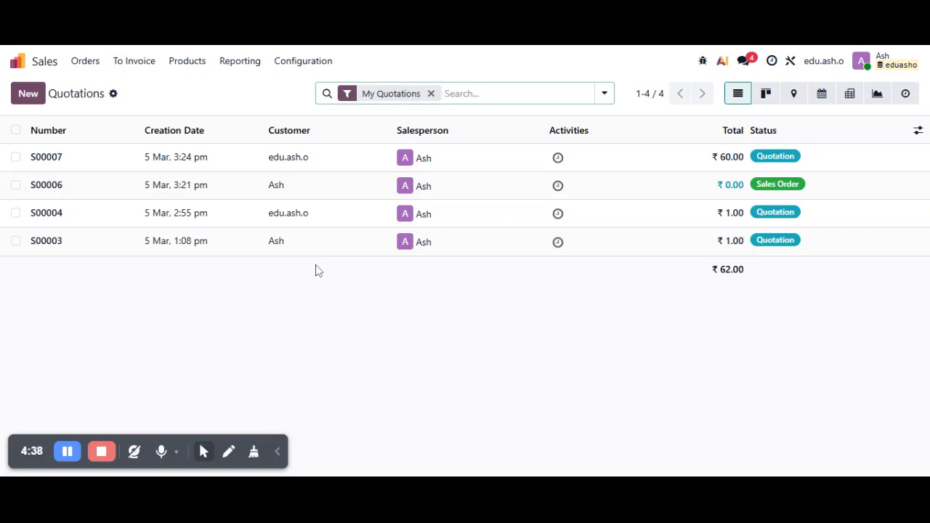
click(26, 94)
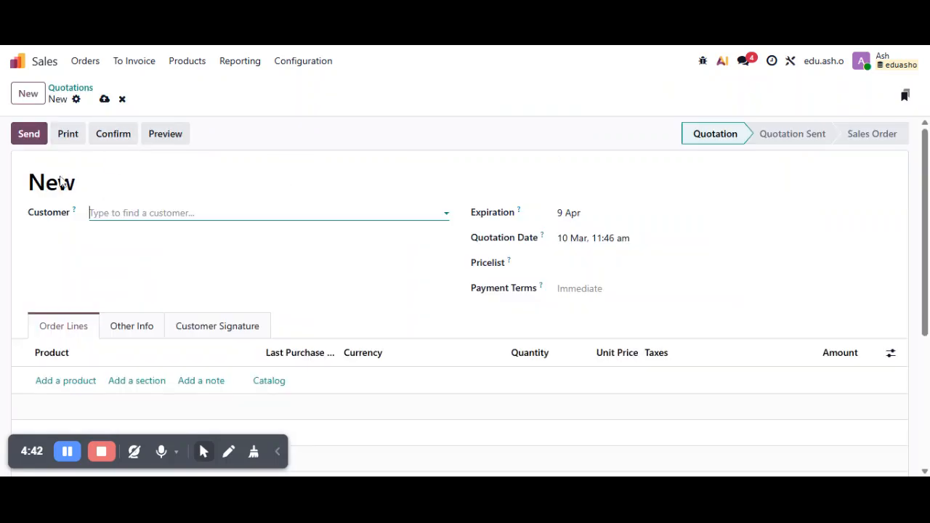
click(791, 62)
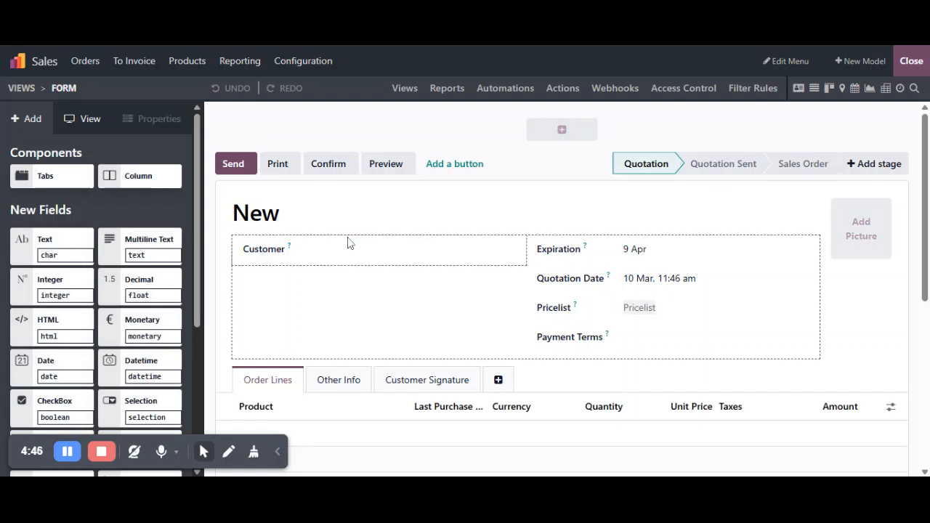
Inspect the domain rules of the quotation's Customer field, close them without changes and leave Studio.
click(258, 250)
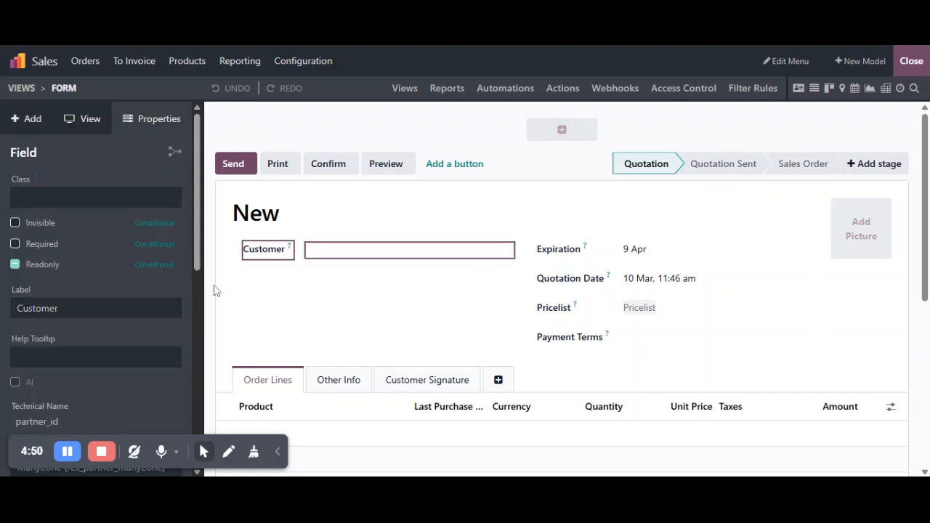
scroll(138, 256, down, 5)
scroll(138, 256, down, 2)
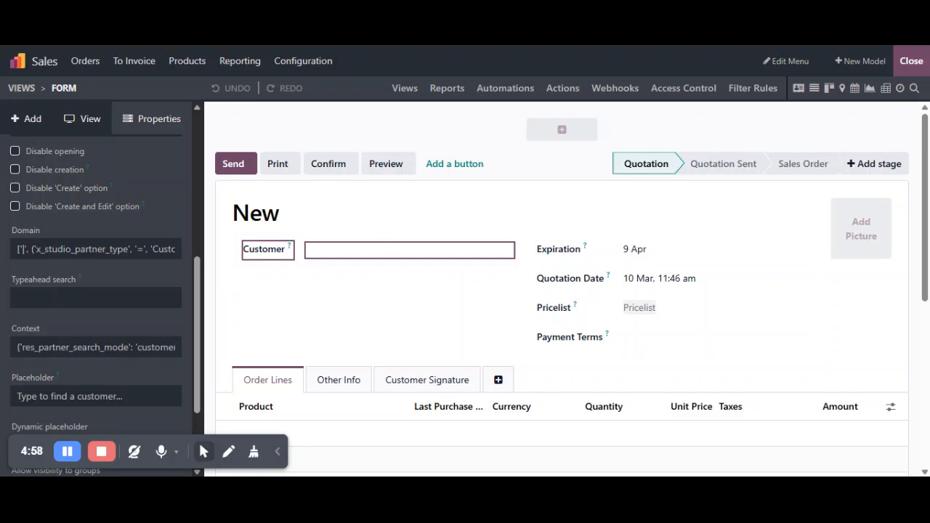
click(96, 249)
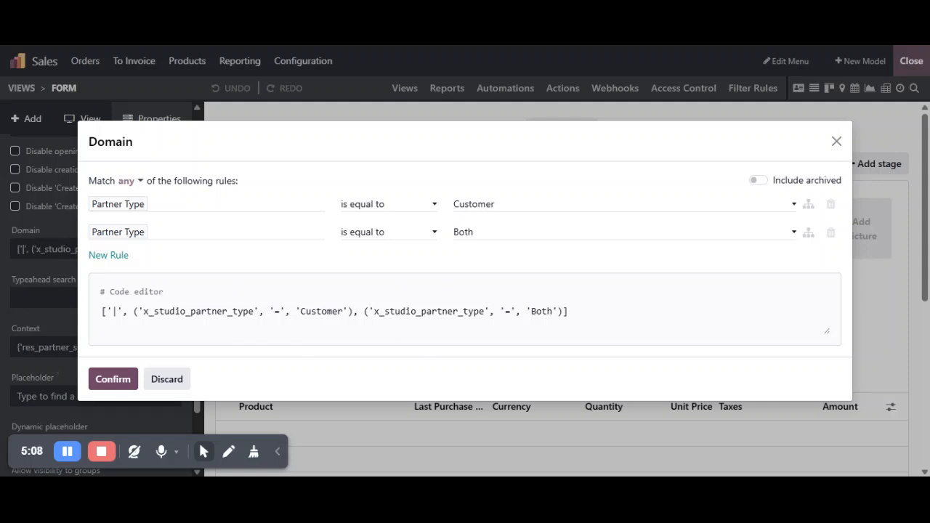
click(842, 146)
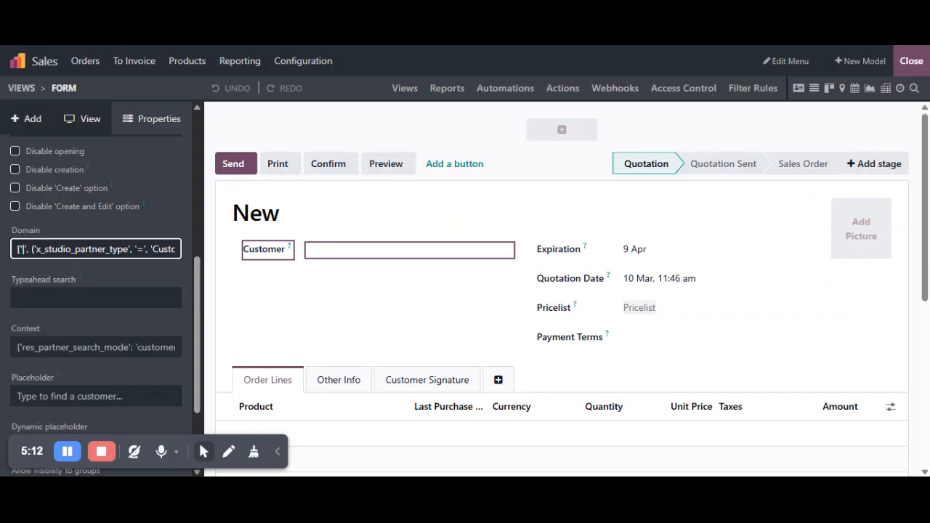
click(912, 61)
Open a new request for quotation from Purchase in Studio.
click(31, 68)
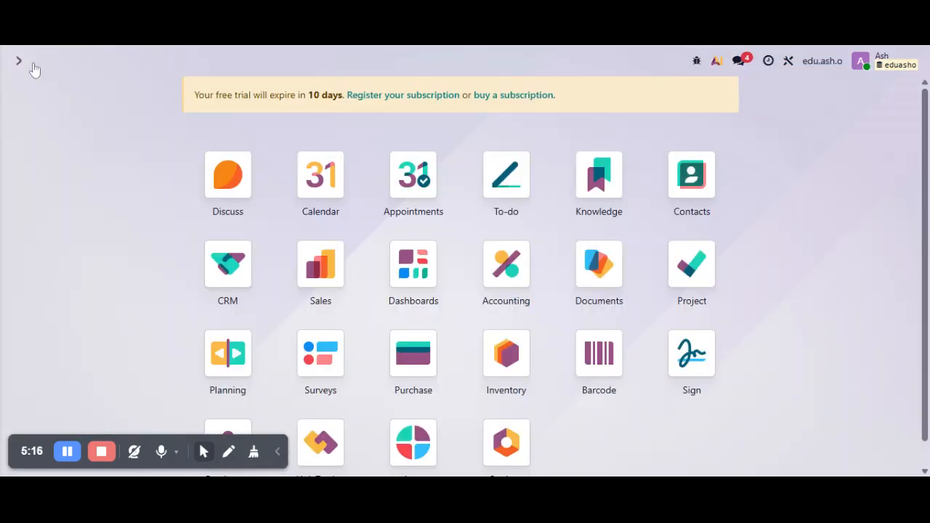
text(pur)
key(Return)
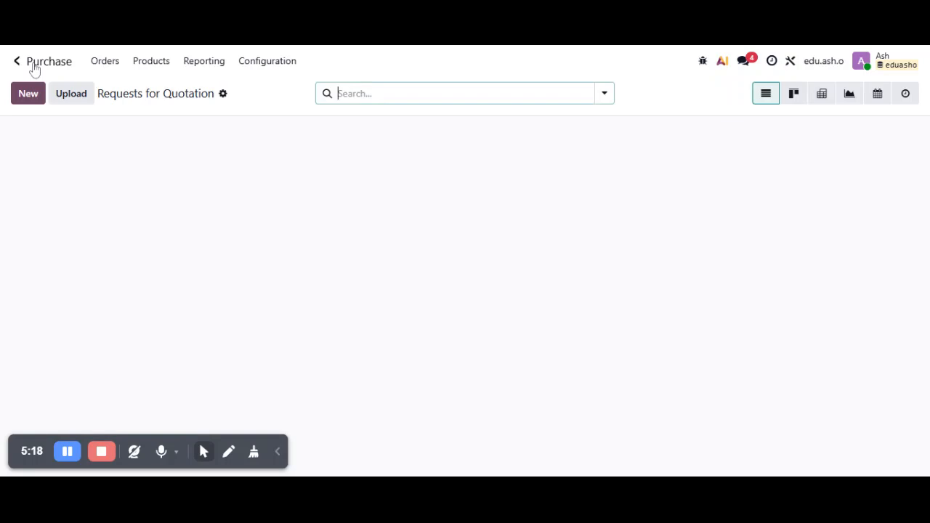
click(36, 100)
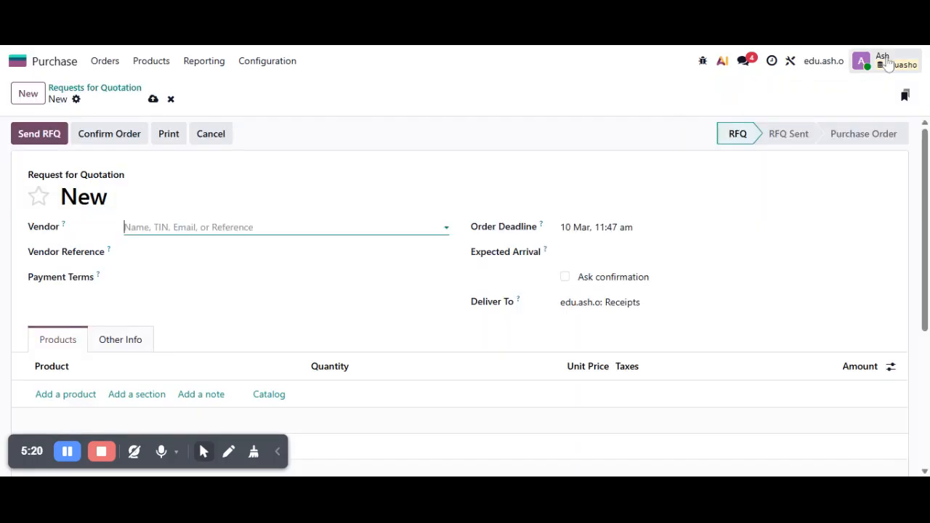
click(790, 62)
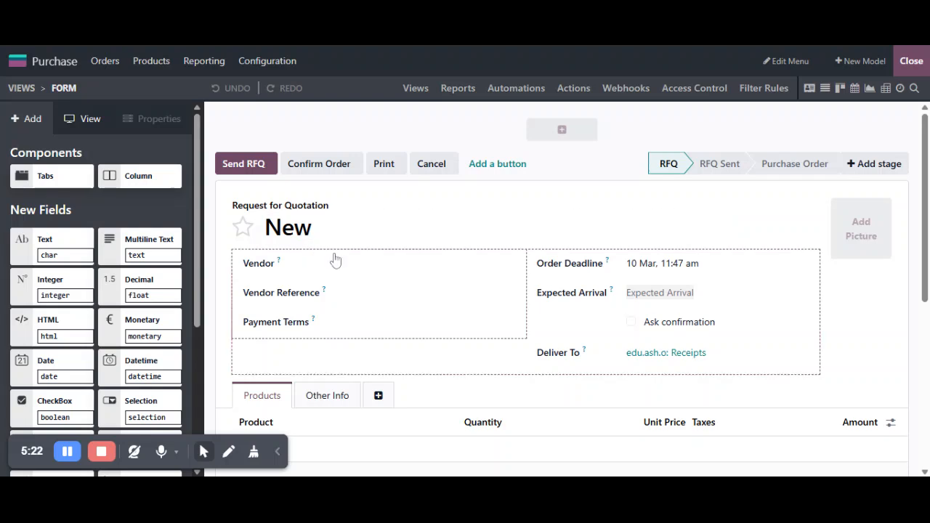
Inspect the domain rules of the request for quotation's Vendor field, close them without changes and leave Studio.
click(371, 266)
scroll(88, 281, down, 5)
click(85, 316)
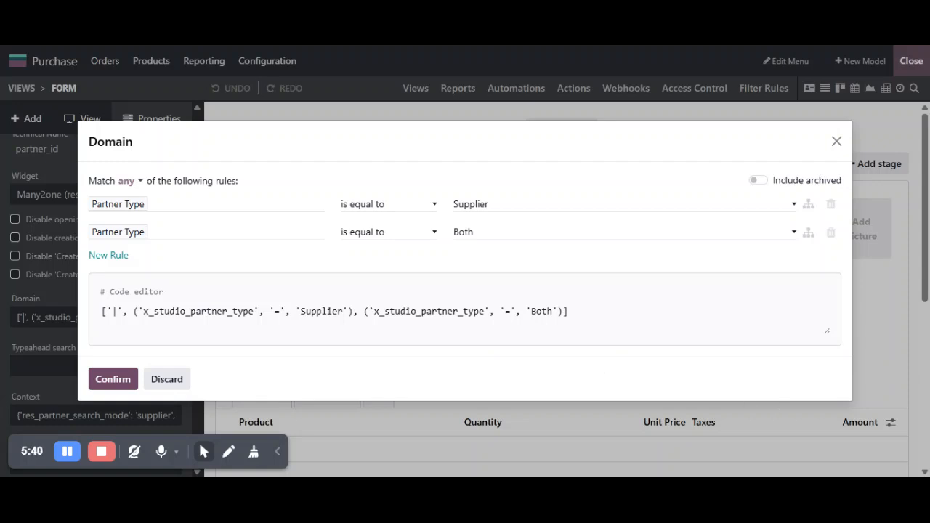
click(836, 141)
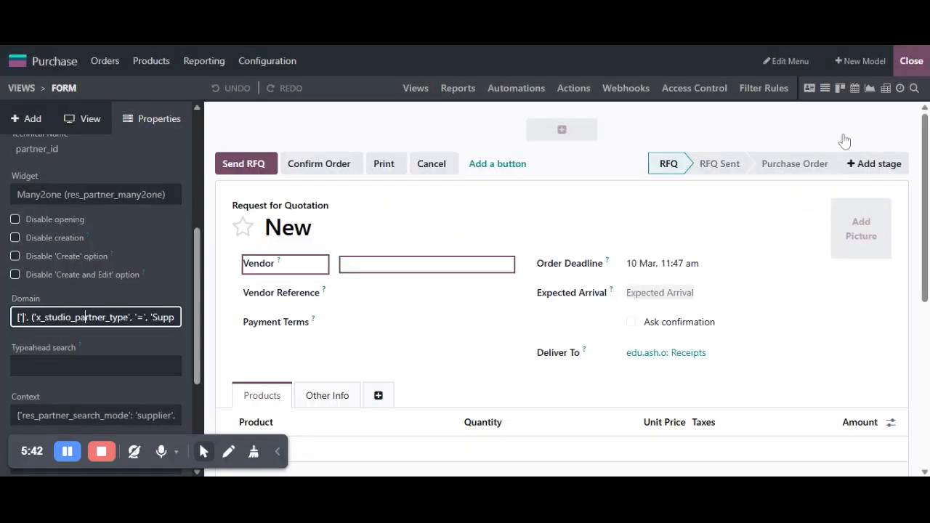
click(911, 61)
Start a new contact record in Contacts.
click(18, 61)
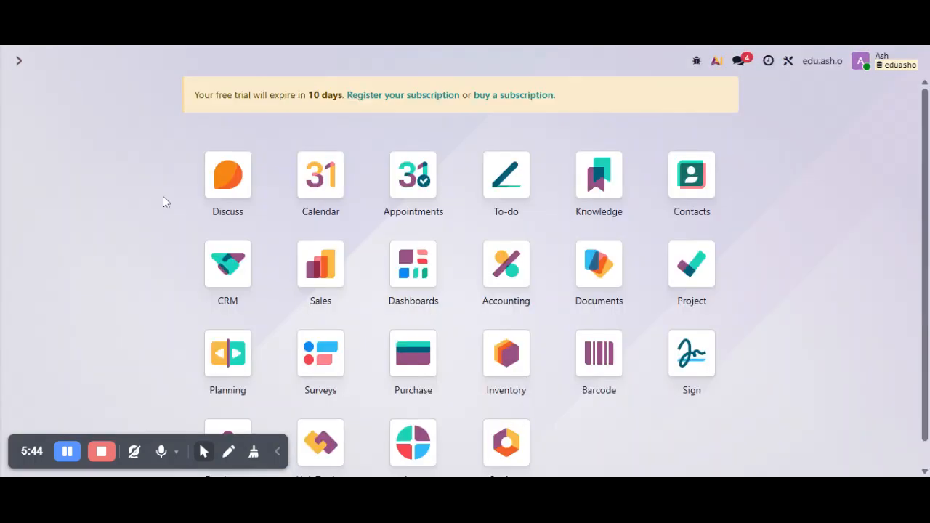
text(con)
key(Return)
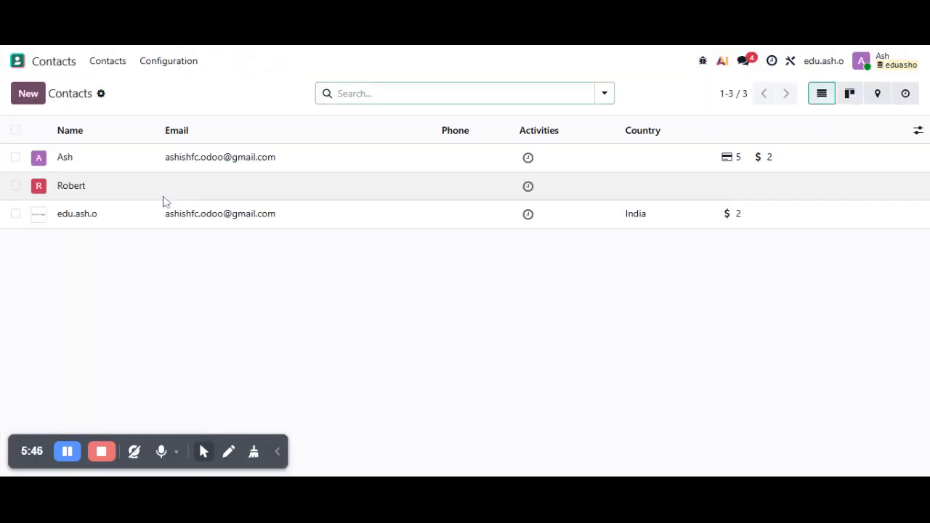
click(29, 94)
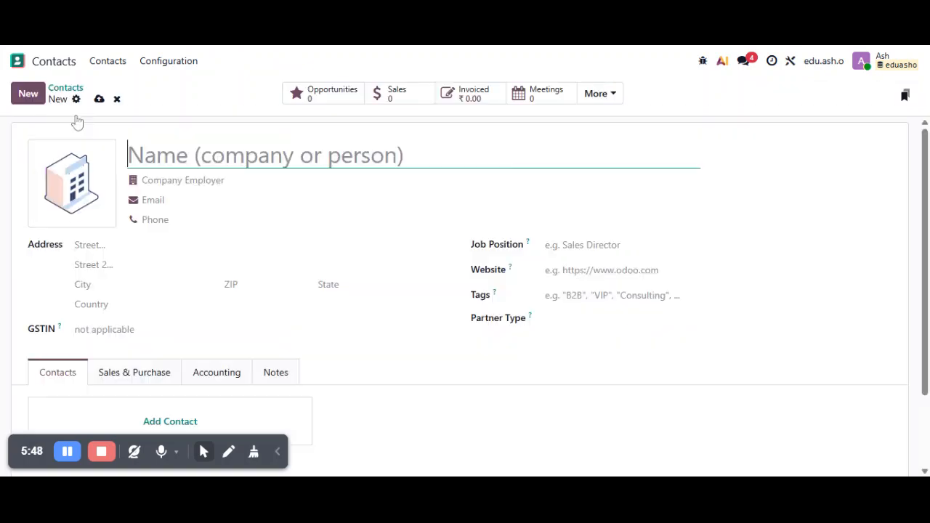
text(test)
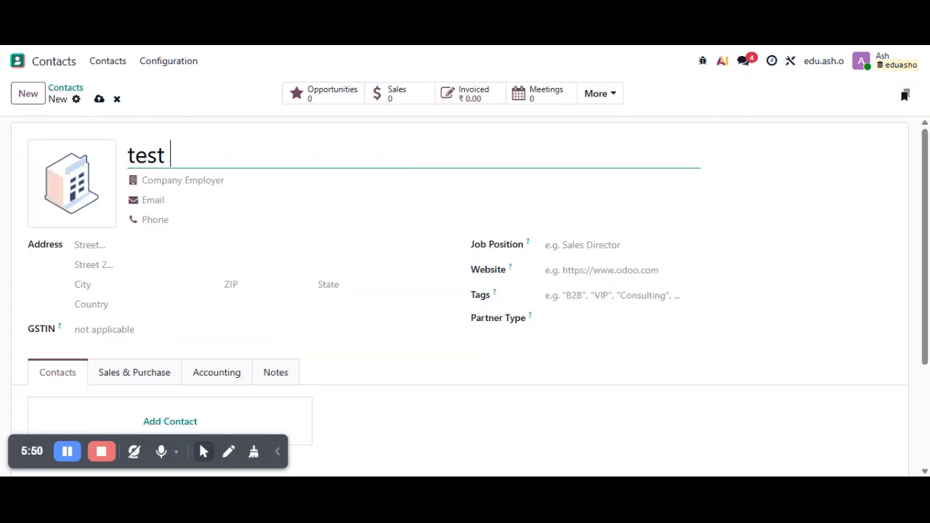
key(BackSpace)
key(BackSpace)
key(BackSpace)
key(BackSpace)
key(BackSpace)
Name the new contact Customer 1, set its Partner Type to Customer and save the record.
text(Cus)
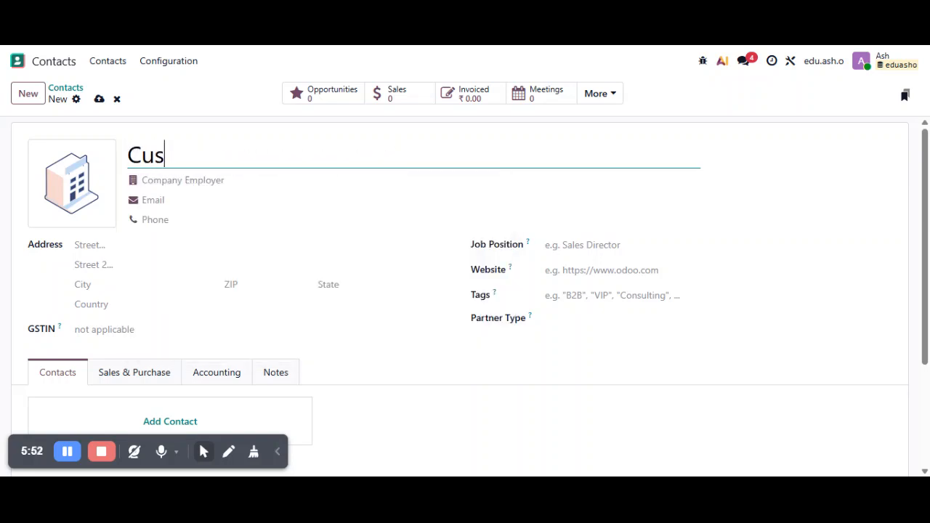
text(tomer 1)
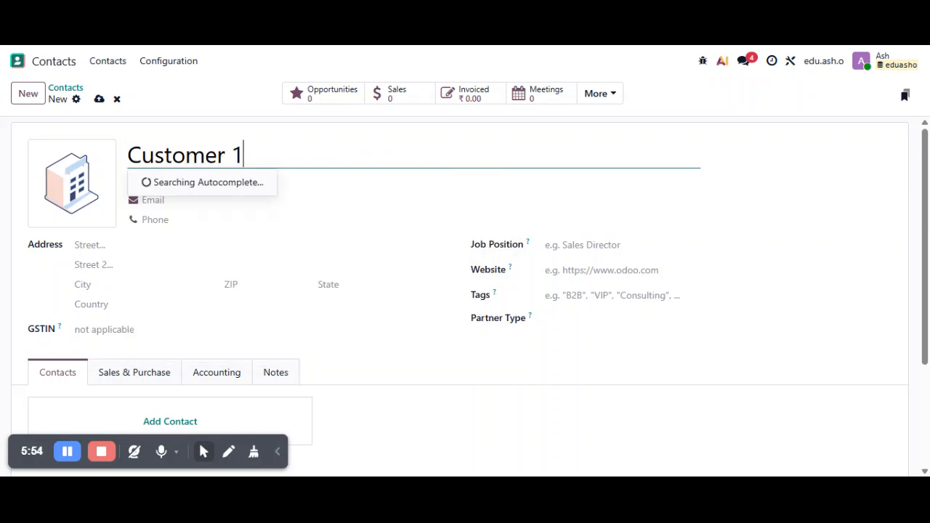
click(229, 107)
click(618, 319)
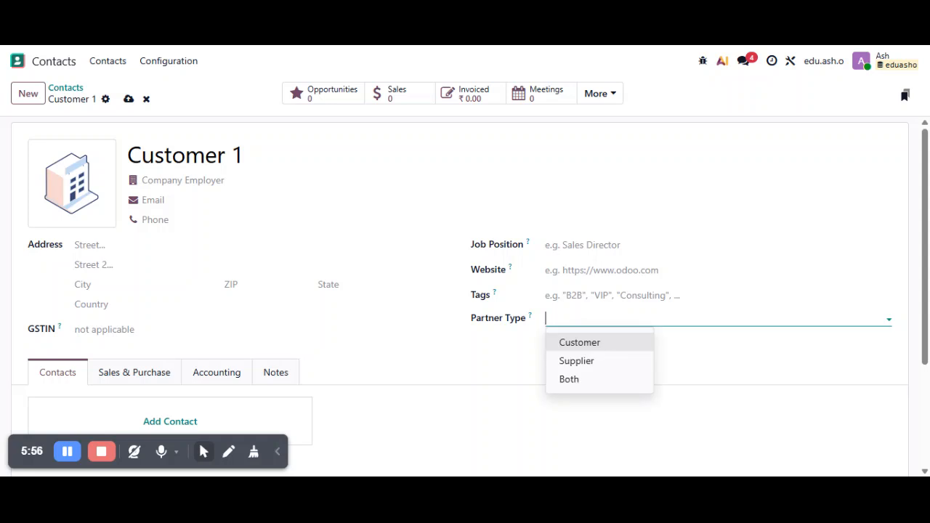
click(585, 346)
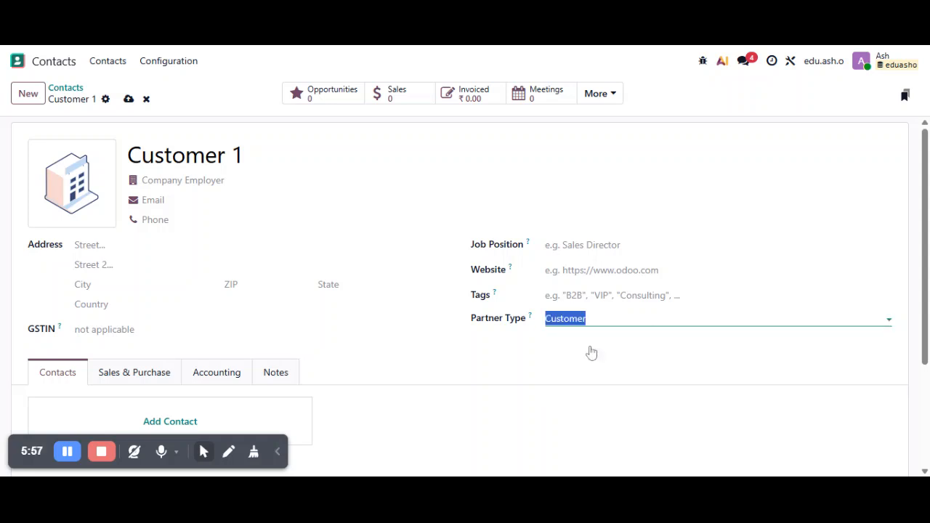
click(128, 100)
Start a new quotation in Sales, review the selectable customers in its Customer field and discard the quotation.
click(44, 64)
text(s)
key(Return)
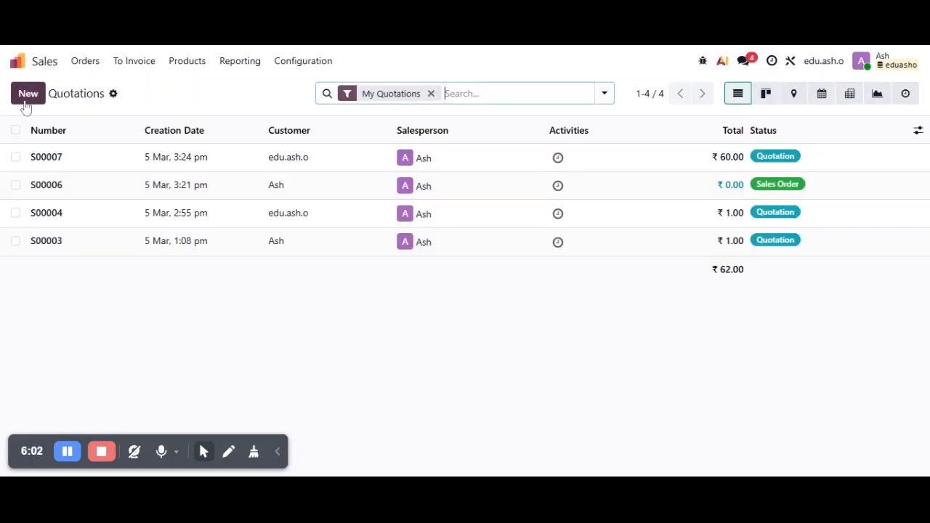
click(27, 99)
click(155, 211)
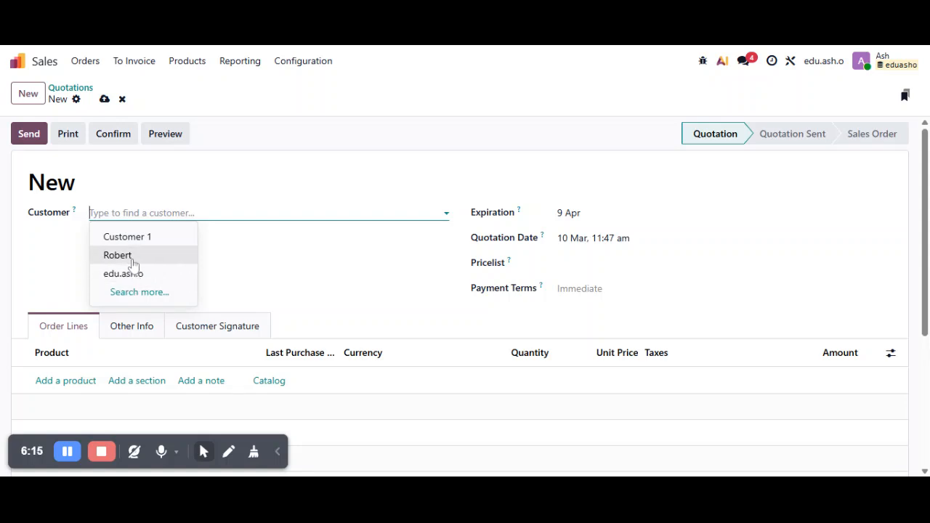
click(122, 99)
Start a new request for quotation in Purchase and open the full search list for its Vendor field.
click(41, 60)
text(pur)
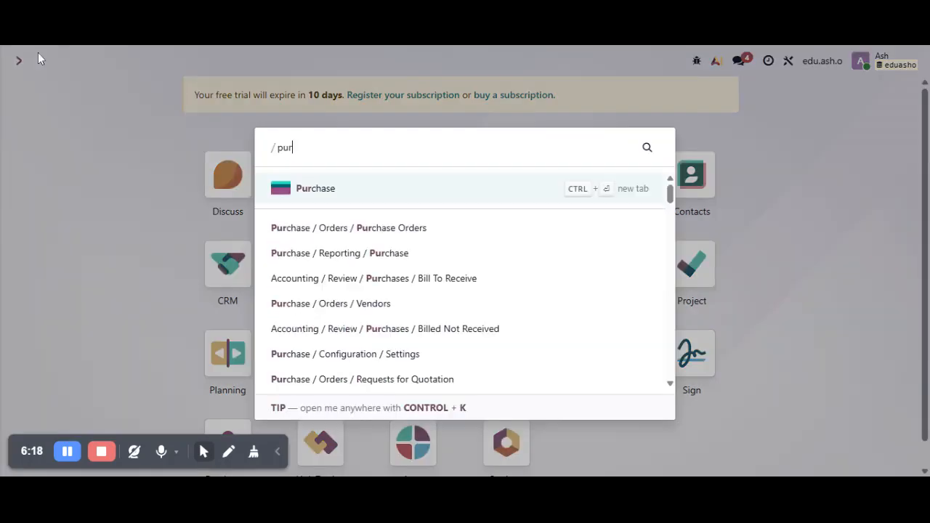
key(Return)
click(27, 93)
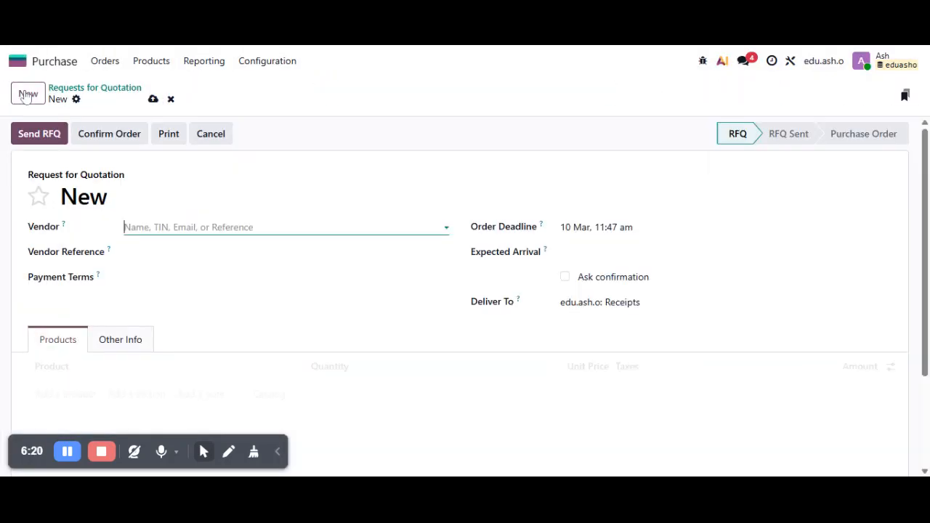
click(184, 228)
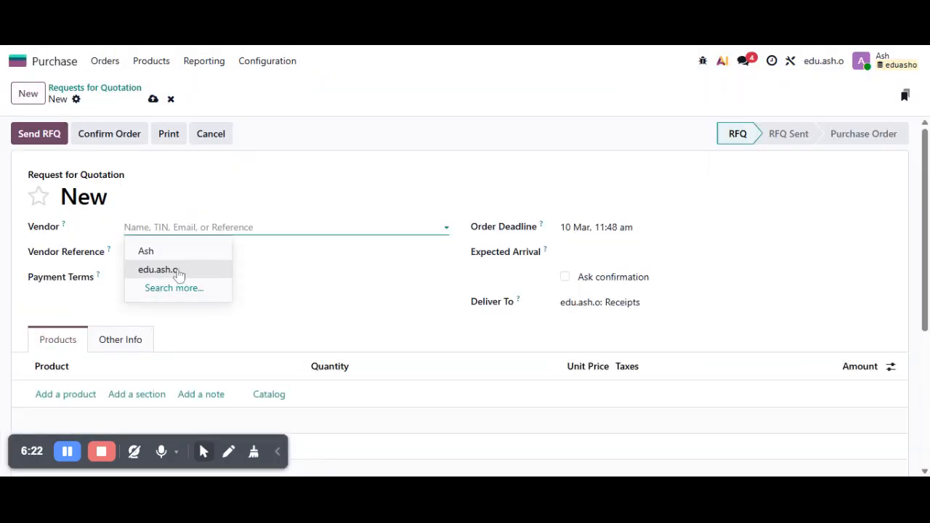
click(180, 290)
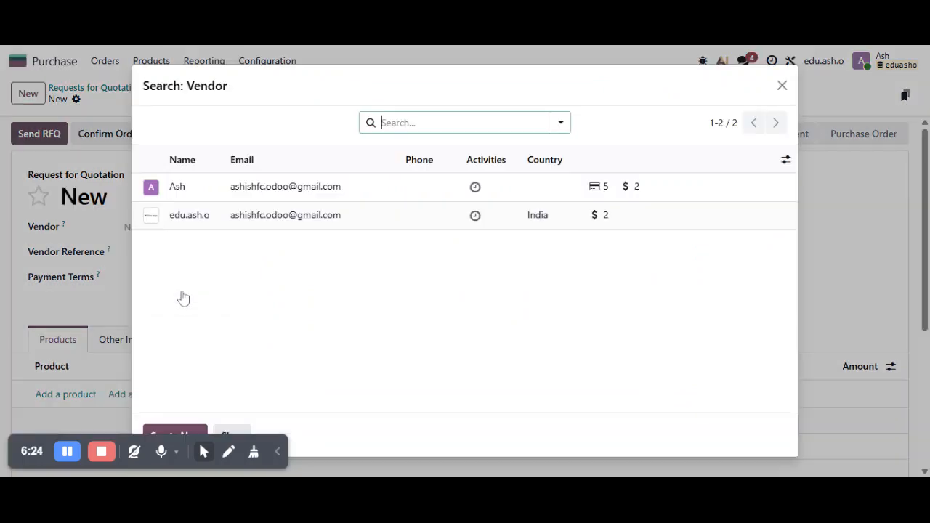
Choose the first listed vendor for the request for quotation and open its contact record to check the Partner Type.
click(250, 190)
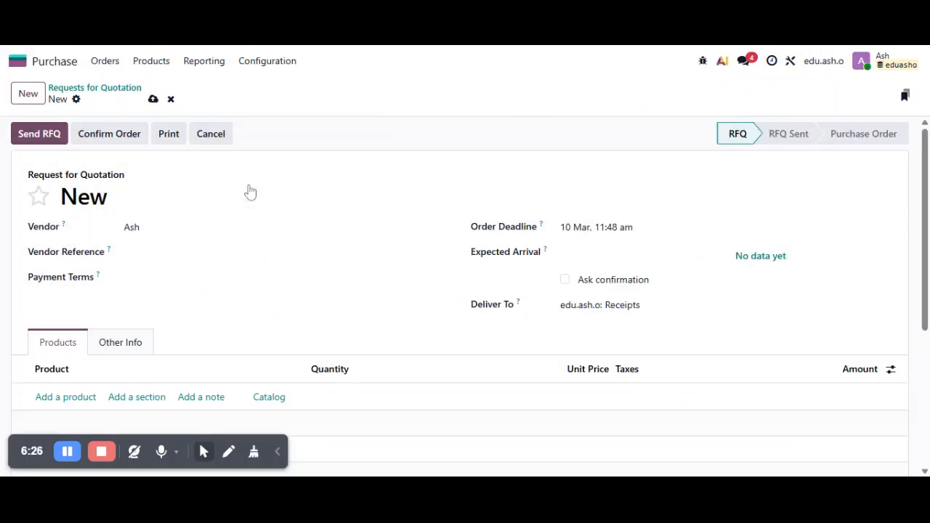
click(178, 227)
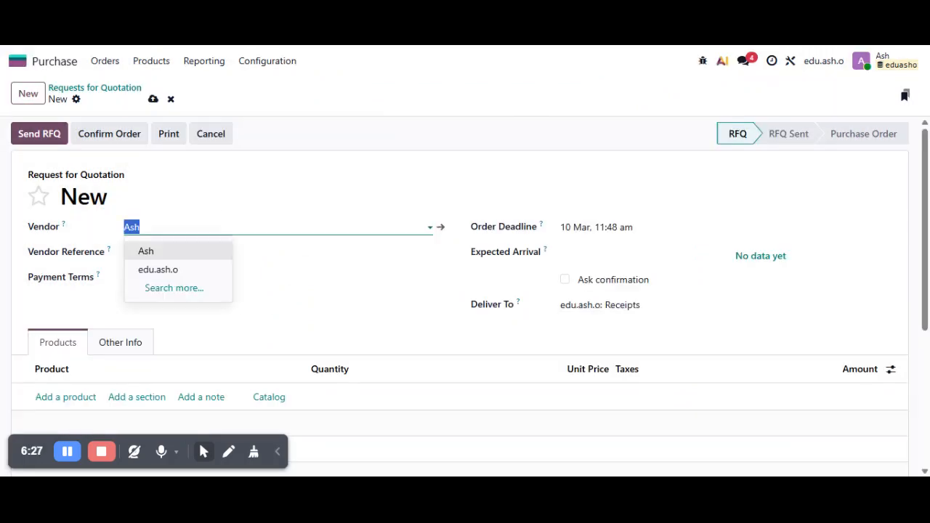
click(440, 227)
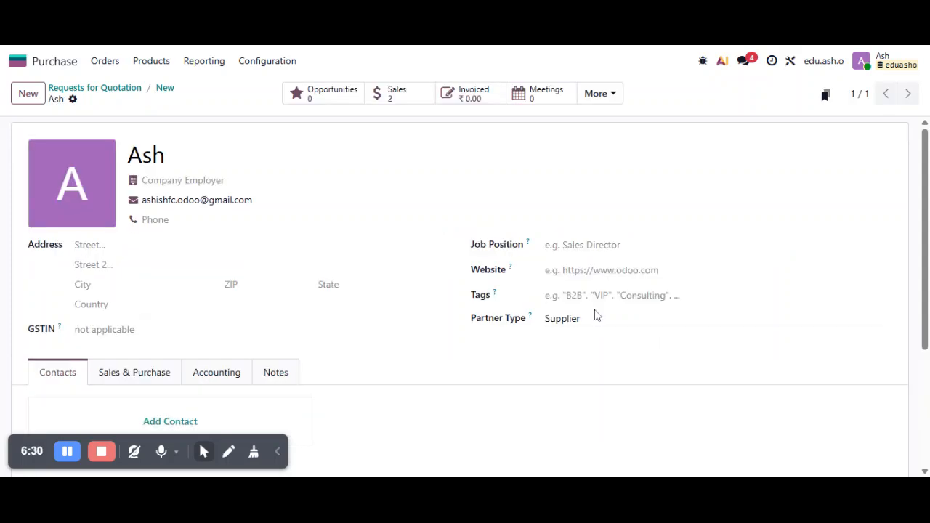
Return to the request for quotation, change the vendor to edu.ash.o and open that contact record to check its Partner Type.
click(168, 89)
click(211, 226)
click(210, 268)
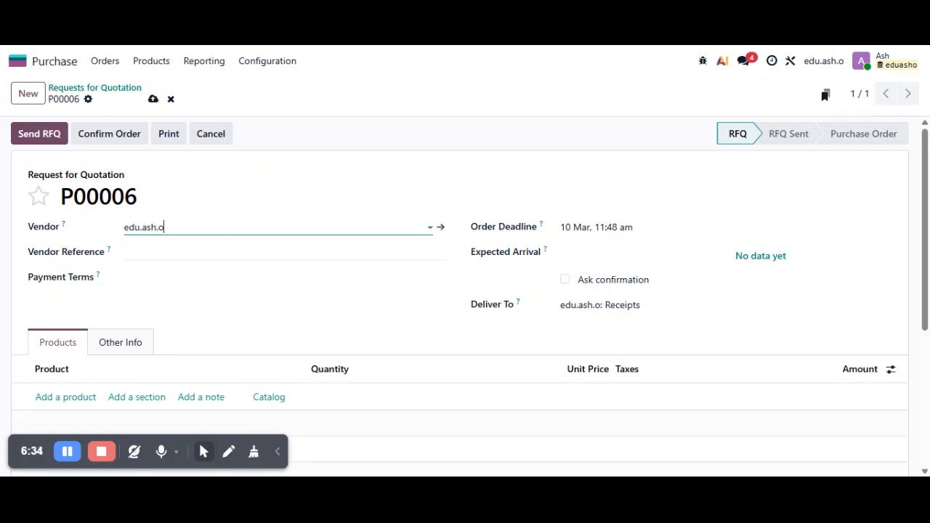
click(441, 229)
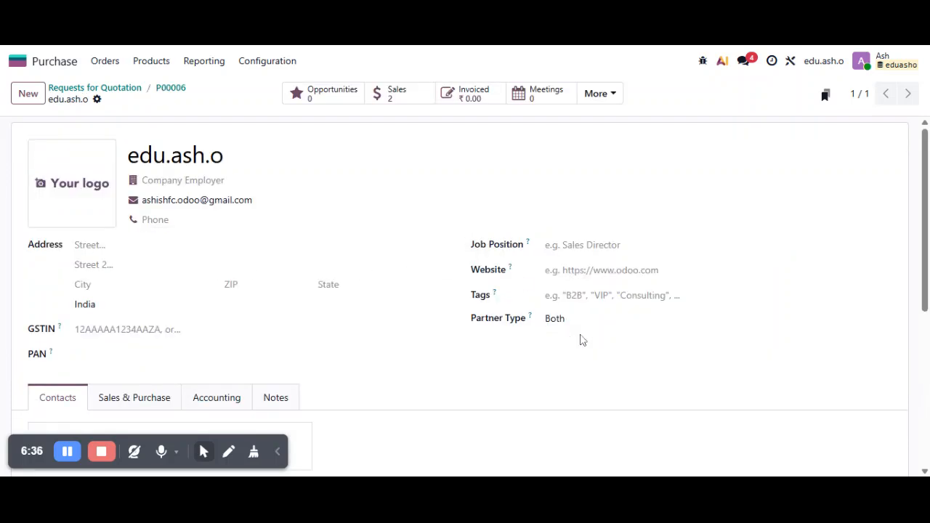